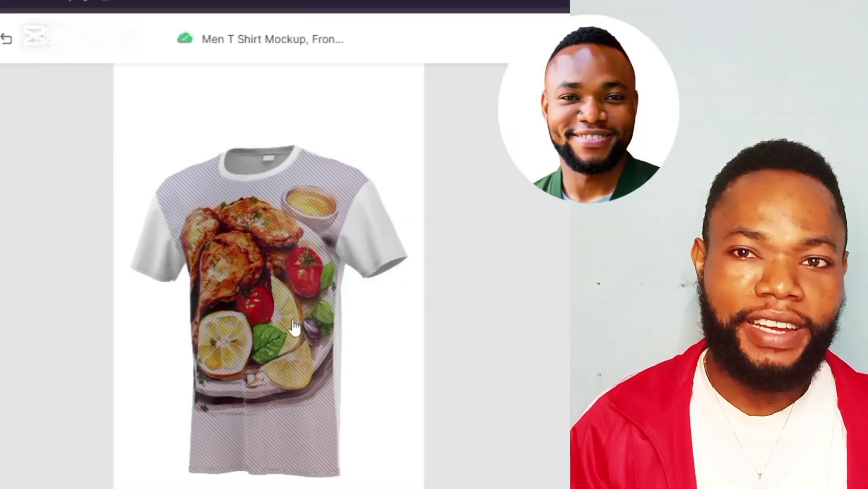
# Scale down the food print on the T-shirt front and apply it.
pyautogui.click(293, 327)
pyautogui.click(365, 296)
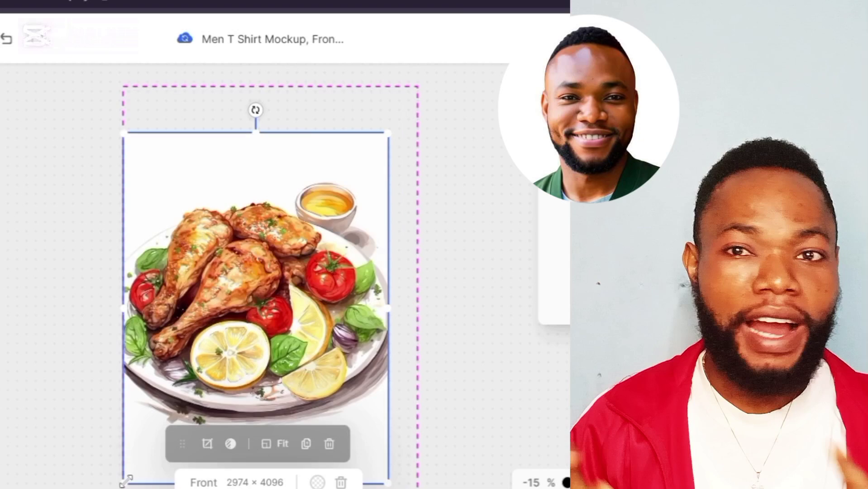
pyautogui.moveTo(126, 480); pyautogui.dragTo(185, 401)
pyautogui.click(465, 291)
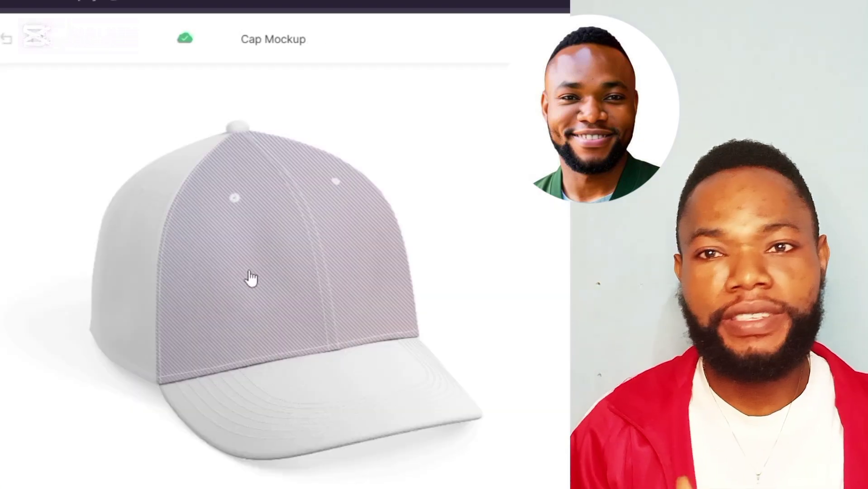
# Place the AGRO FEEDS logo on the cap's Crown Front, shrunk and centred.
pyautogui.click(252, 269)
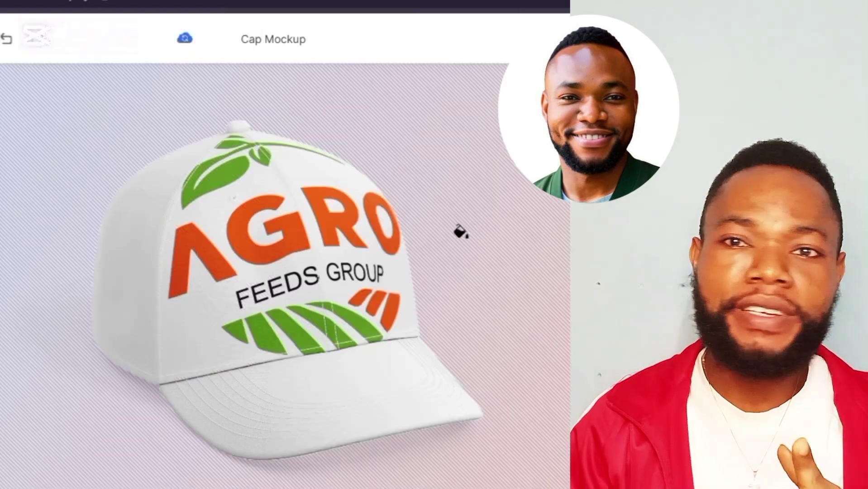
pyautogui.click(461, 232)
pyautogui.click(383, 290)
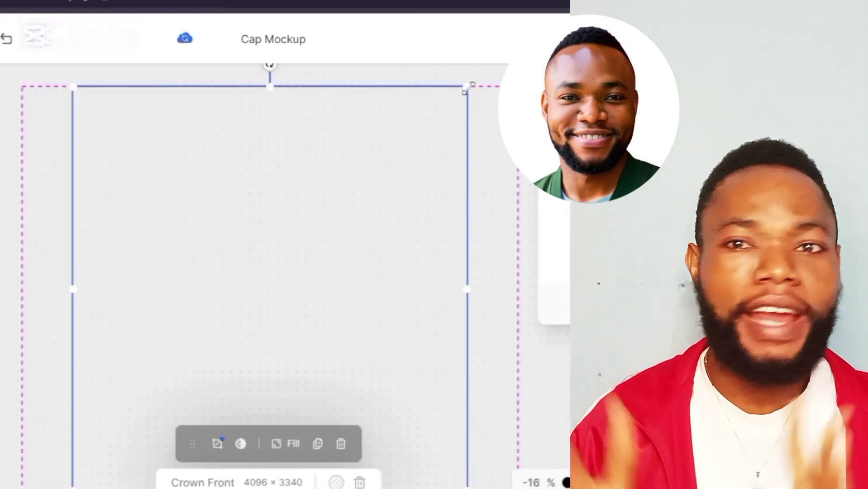
pyautogui.moveTo(284, 284); pyautogui.dragTo(277, 350)
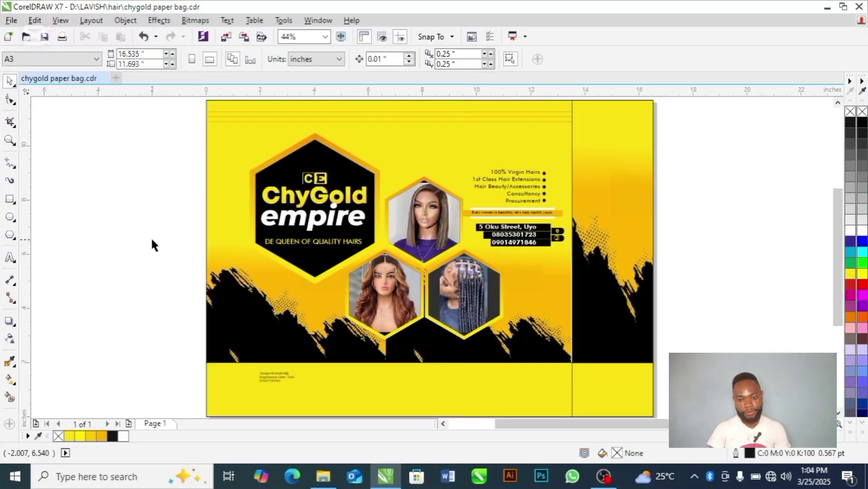
# Insert one page after page 1 and add a 16.535 × 11.693 inch page-sized rectangle.
pyautogui.hotkey('alt', 'l')
pyautogui.press('i')
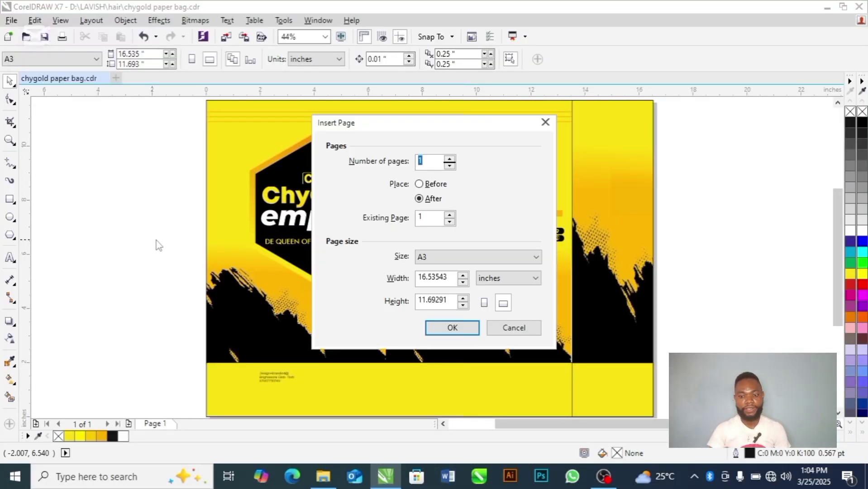
pyautogui.click(455, 327)
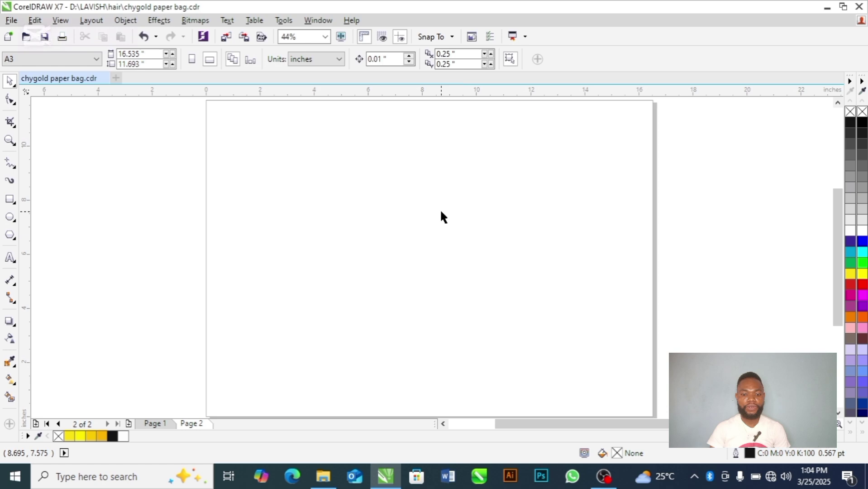
pyautogui.doubleClick(12, 204)
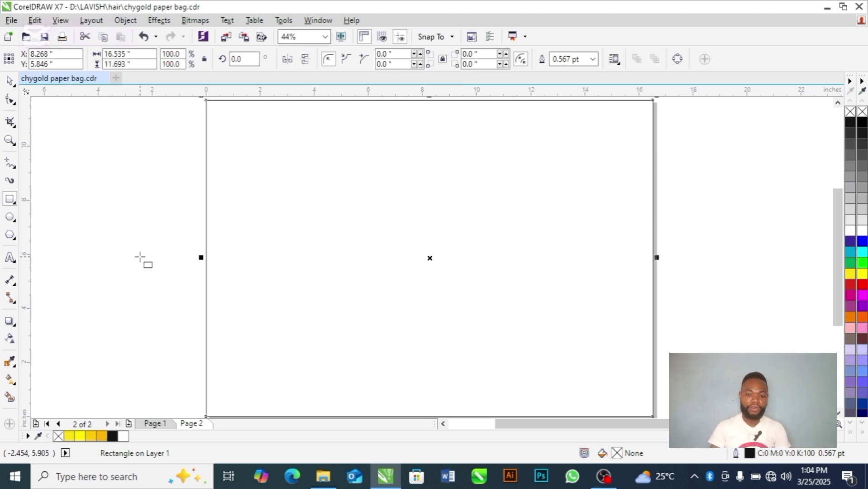
# Narrow the page-sized rectangle from its left side to a 2.501-inch strip on the right edge.
pyautogui.press('space')
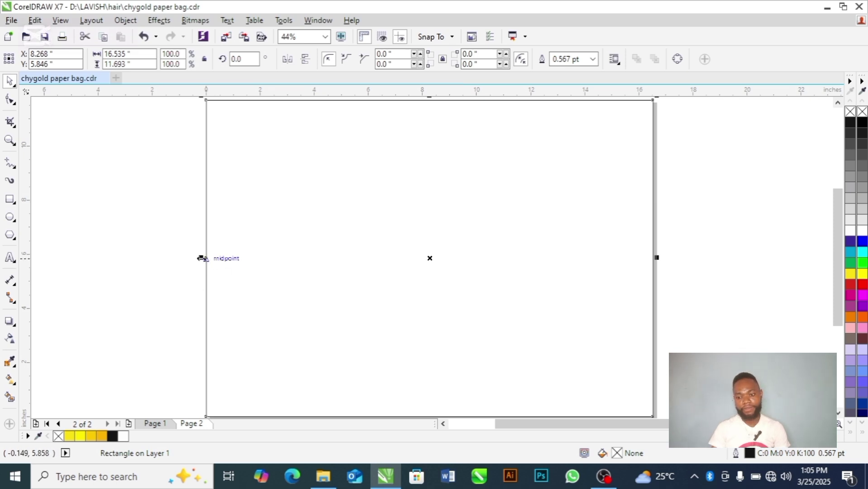
pyautogui.moveTo(201, 258); pyautogui.dragTo(581, 263)
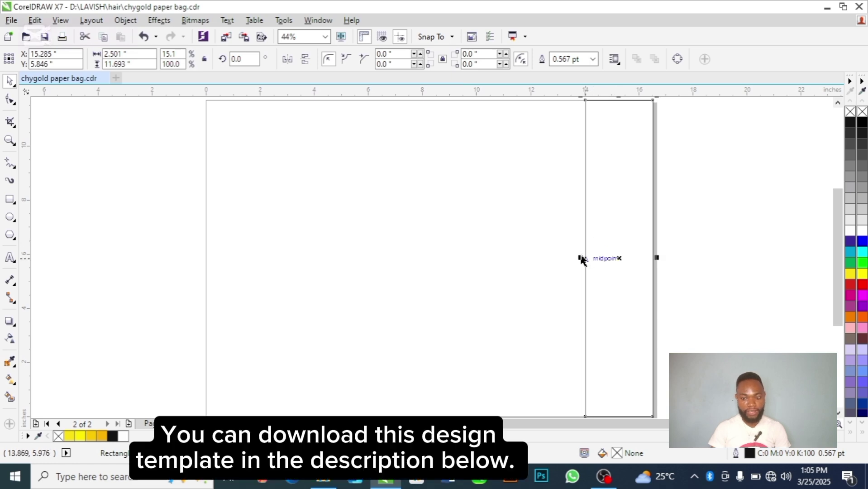
# Fill the right-edge strip bright blue and set its width to exactly 3 inches.
pyautogui.moveTo(581, 258); pyautogui.dragTo(563, 259)
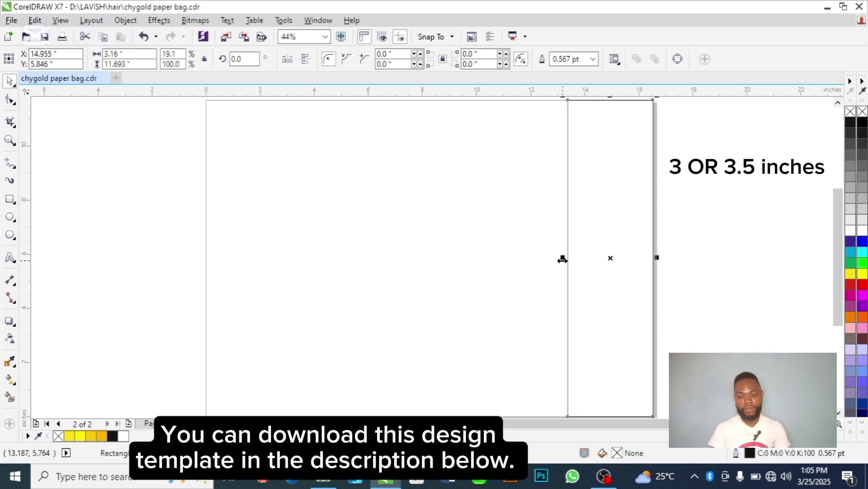
pyautogui.click(852, 242)
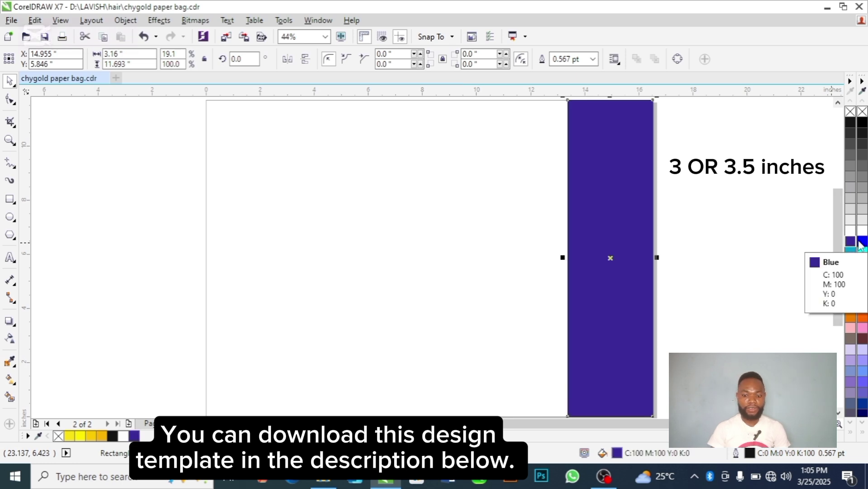
pyautogui.click(862, 242)
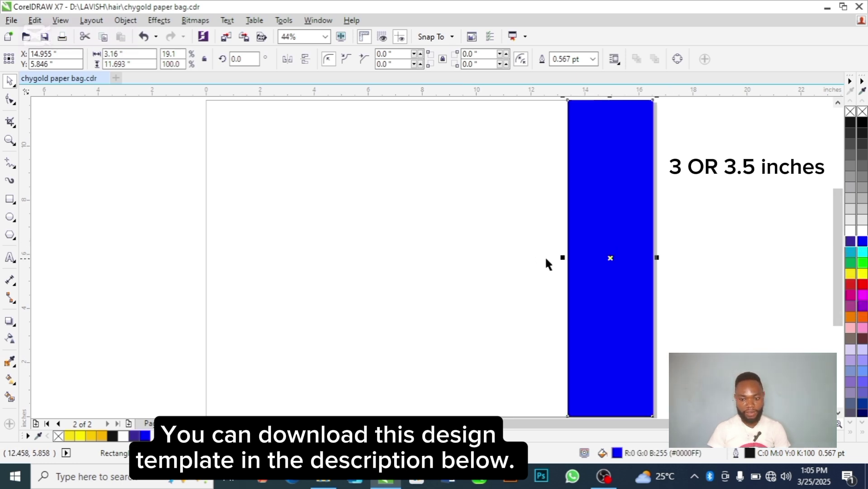
pyautogui.moveTo(564, 258); pyautogui.dragTo(566, 258)
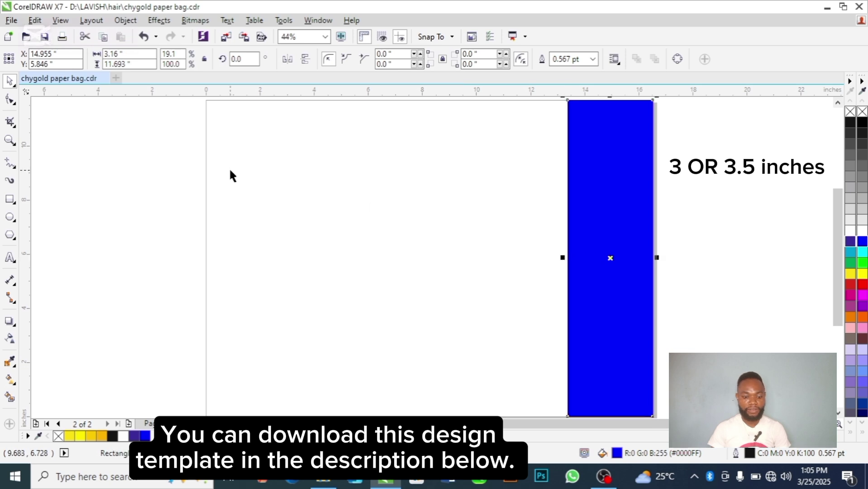
pyautogui.click(132, 54)
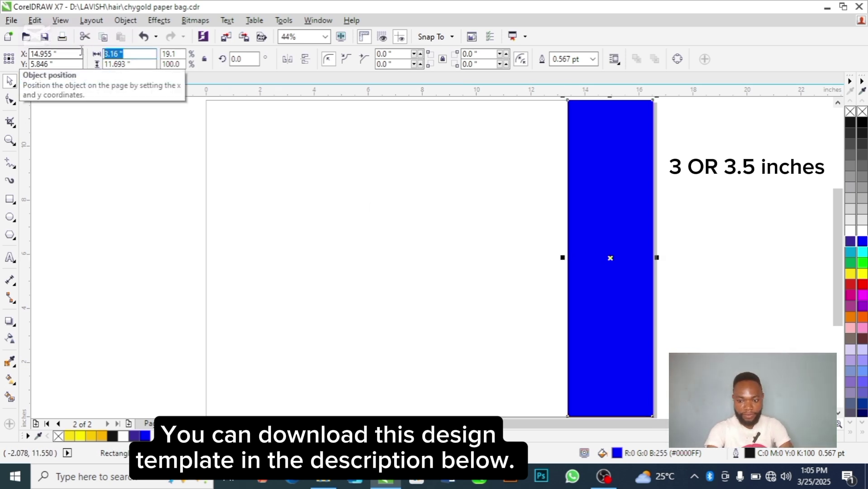
pyautogui.write('3')
pyautogui.press('Return')
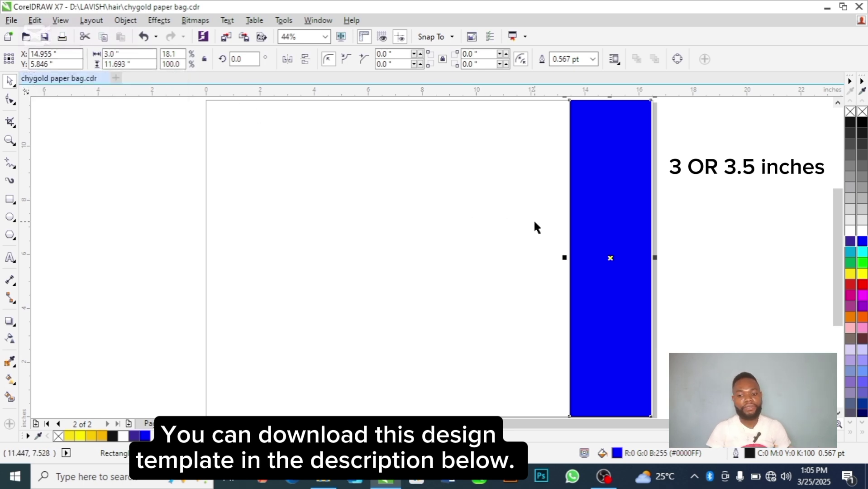
pyautogui.press('Right')
pyautogui.press('Right')
pyautogui.press('Right')
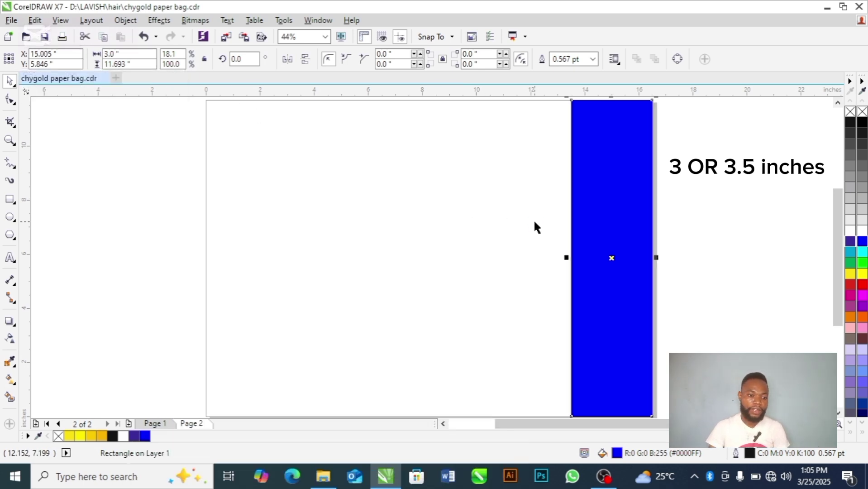
# Create a new page-sized rectangle and shorten it from the top toward the page bottom.
pyautogui.doubleClick(10, 200)
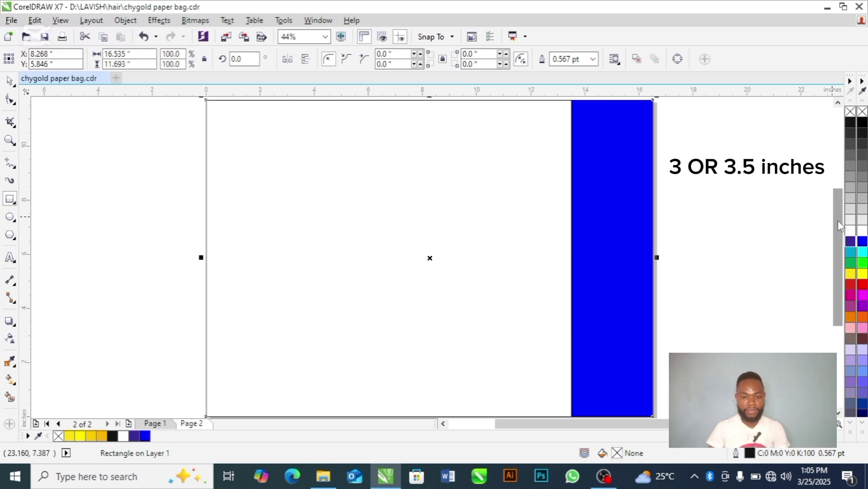
pyautogui.moveTo(836, 221); pyautogui.dragTo(834, 213)
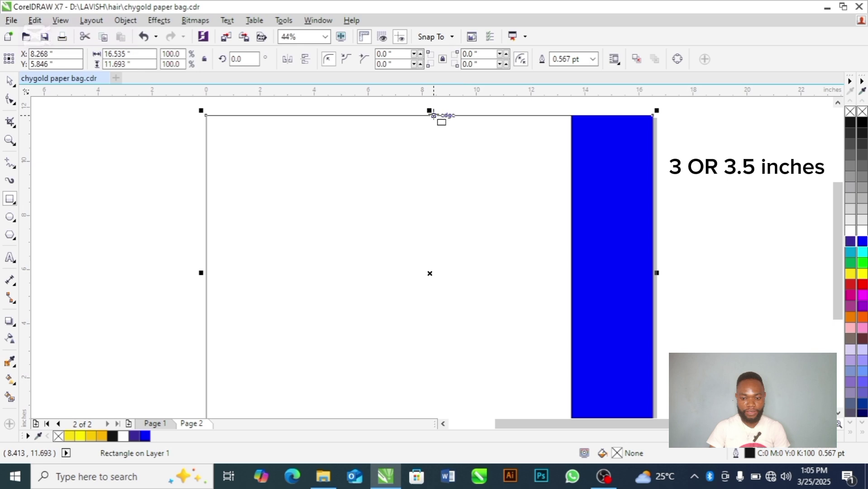
pyautogui.moveTo(430, 110); pyautogui.dragTo(442, 371)
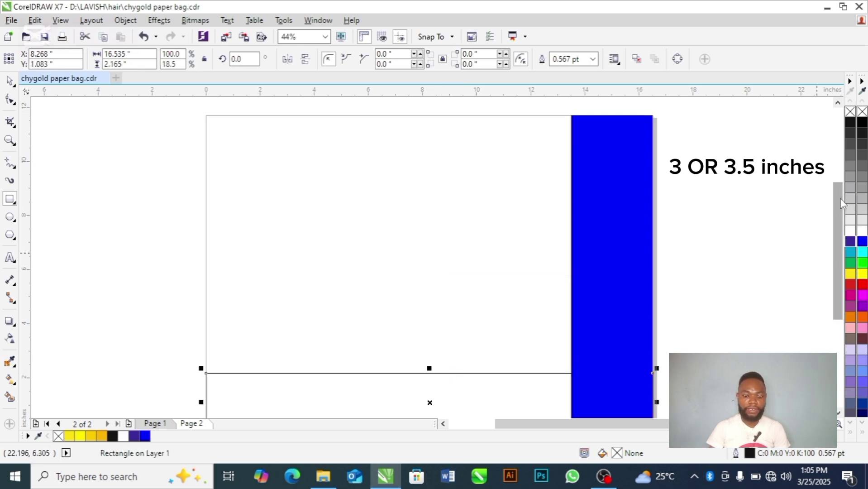
pyautogui.moveTo(838, 201); pyautogui.dragTo(839, 231)
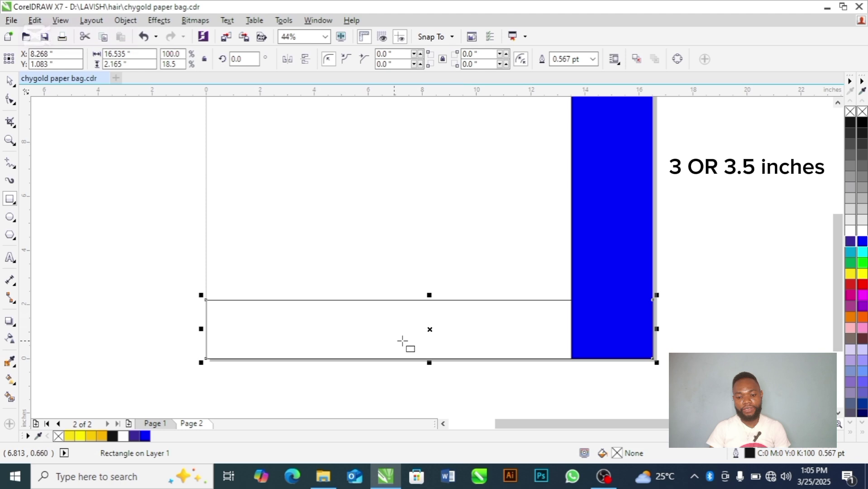
pyautogui.press('space')
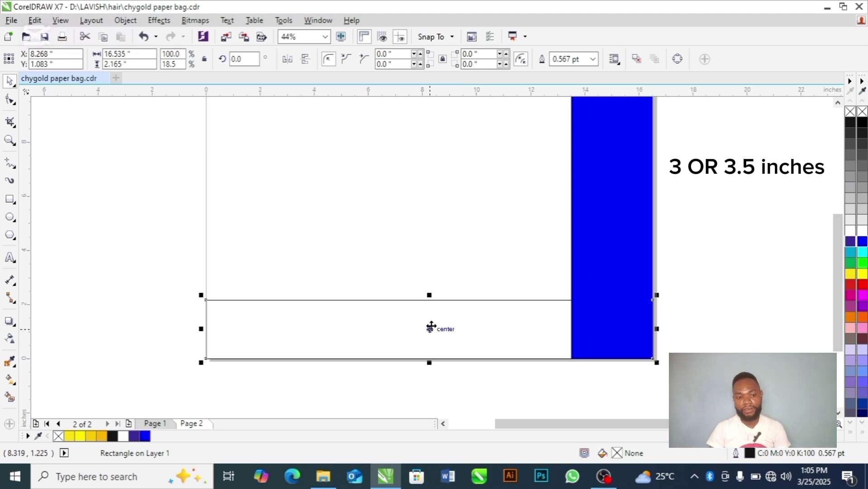
pyautogui.click(430, 329)
pyautogui.click(438, 317)
pyautogui.click(438, 319)
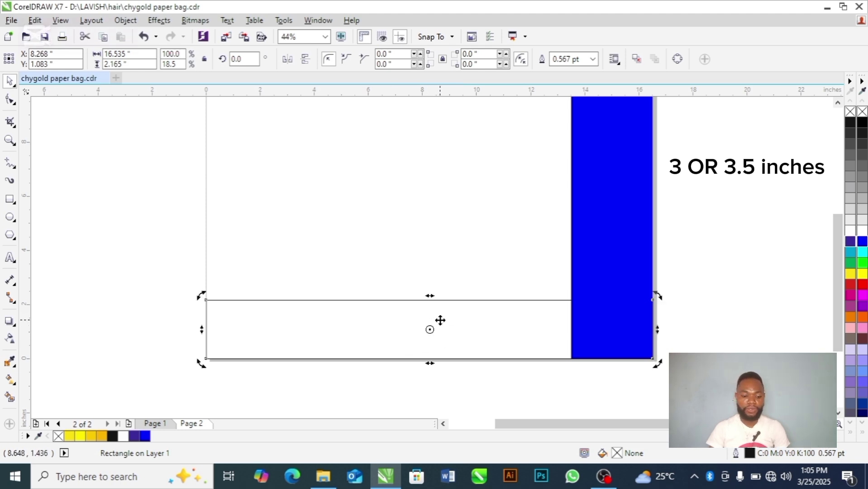
# Set the strip to 2 inches tall at Y = 1 inch and fill it black.
pyautogui.click(136, 64)
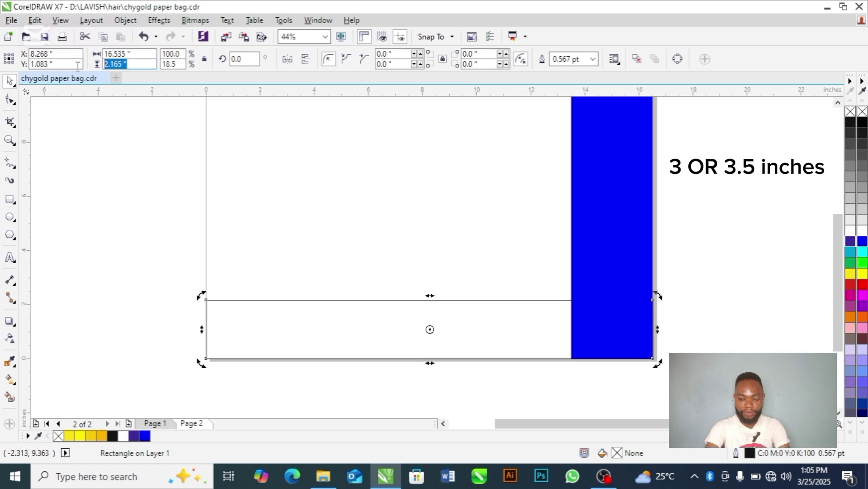
pyautogui.write('2')
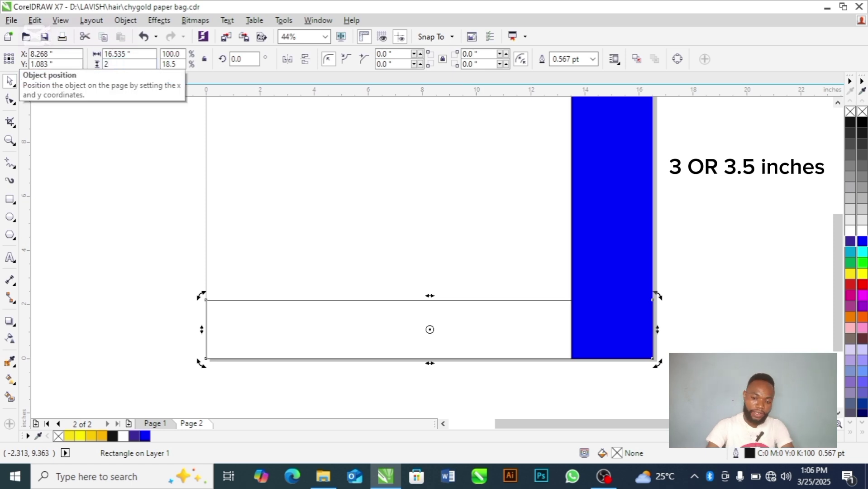
pyautogui.press('Return')
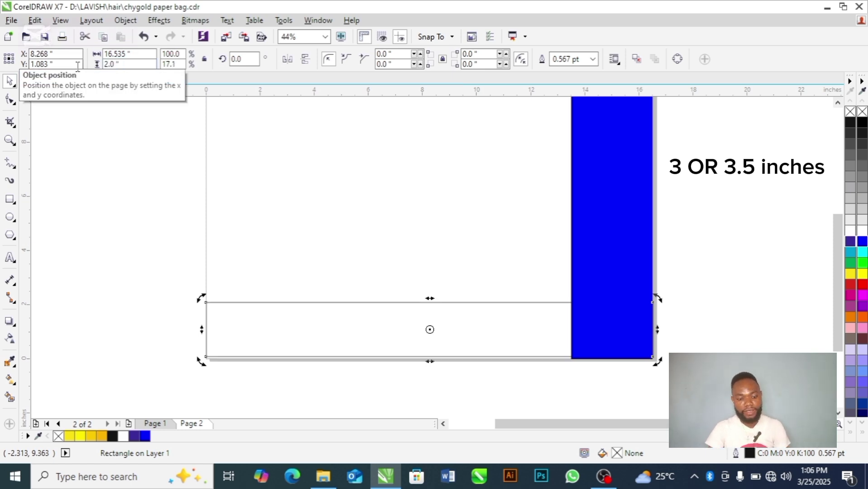
pyautogui.click(77, 64)
pyautogui.write('1')
pyautogui.press('Return')
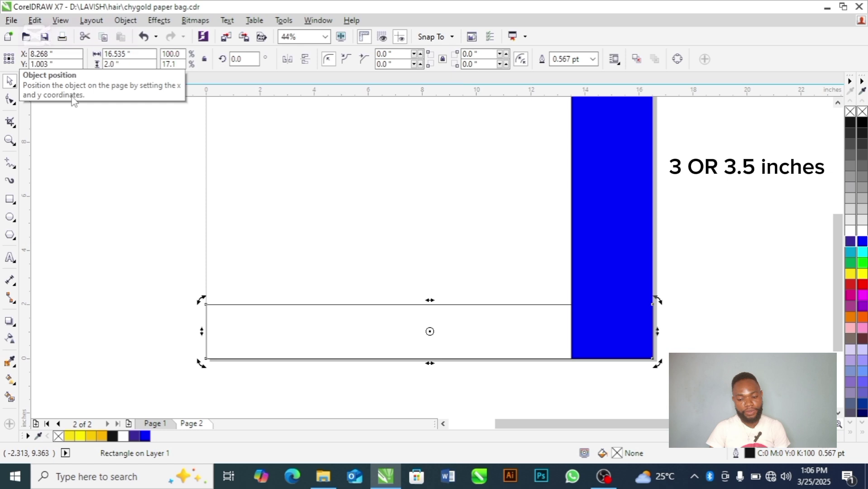
pyautogui.click(111, 436)
pyautogui.click(117, 368)
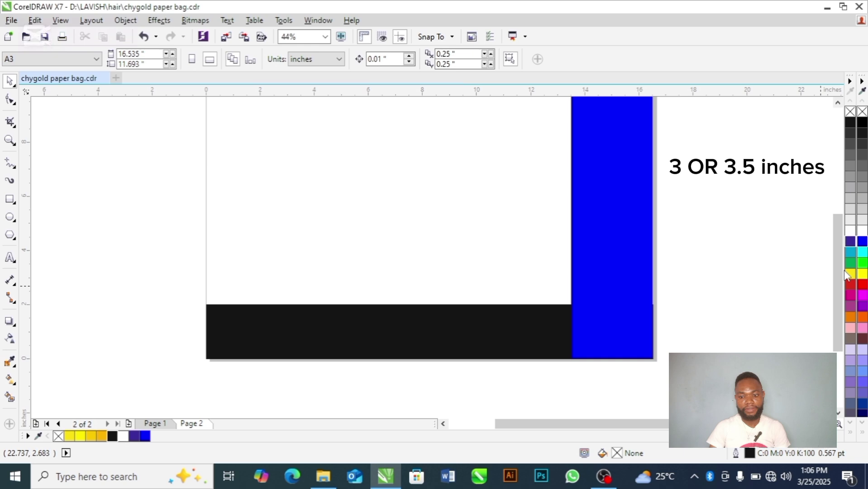
# Add a page-sized rectangle filled gold (C0 M33 Y99 K0) as the front panel.
pyautogui.moveTo(835, 233); pyautogui.dragTo(831, 204)
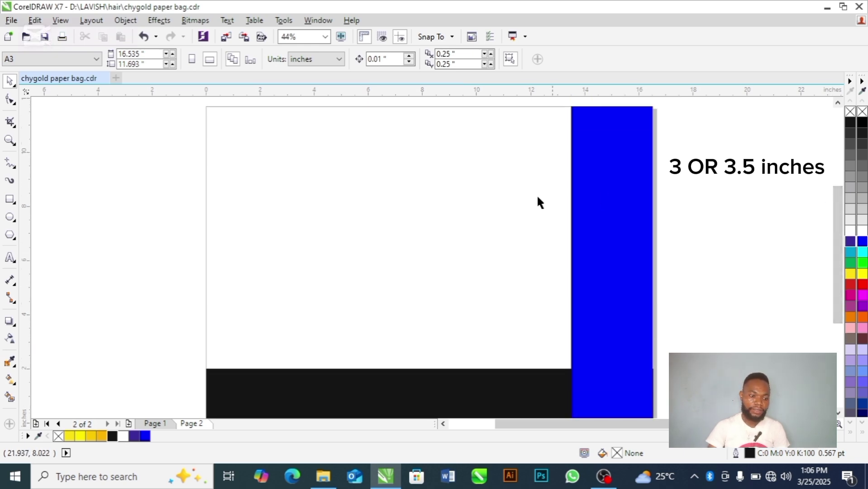
pyautogui.doubleClick(9, 200)
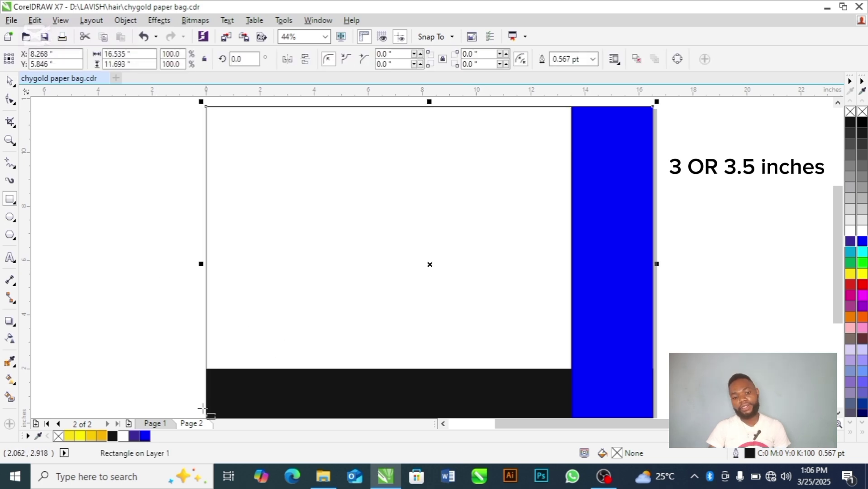
pyautogui.click(102, 436)
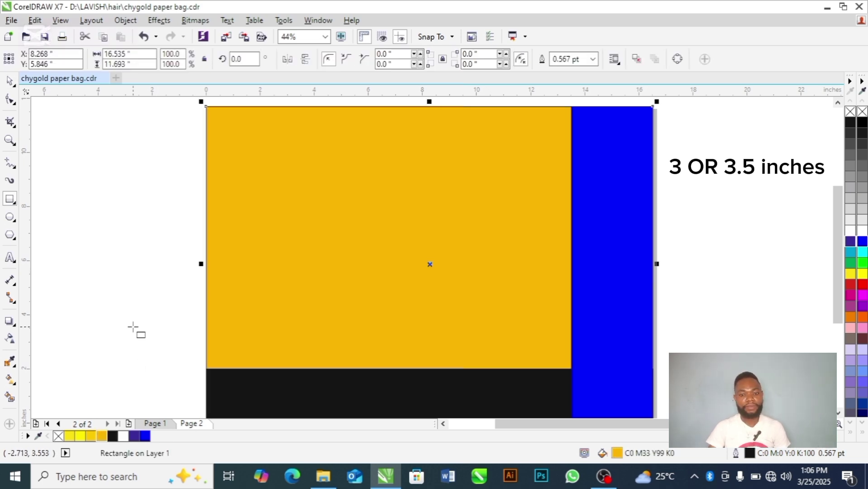
pyautogui.click(9, 80)
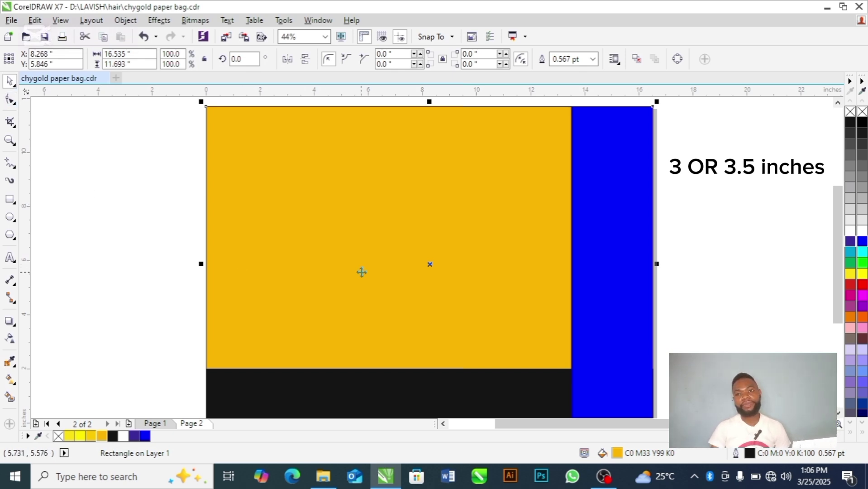
pyautogui.click(734, 294)
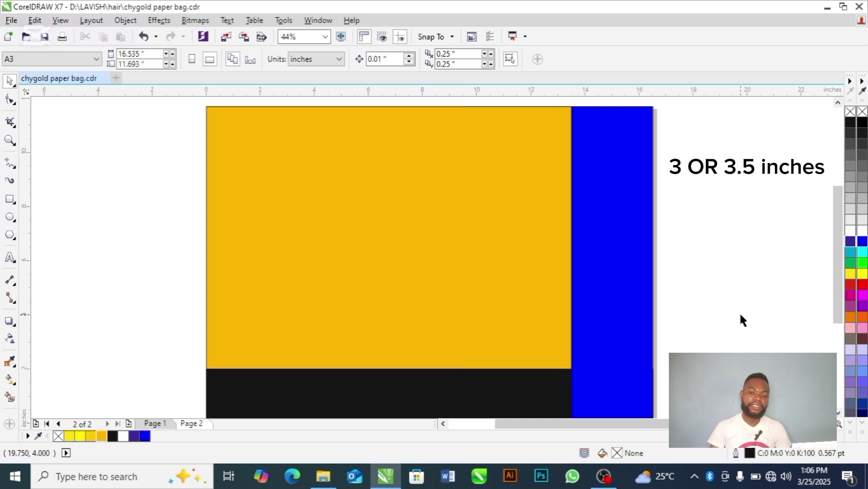
pyautogui.click(482, 308)
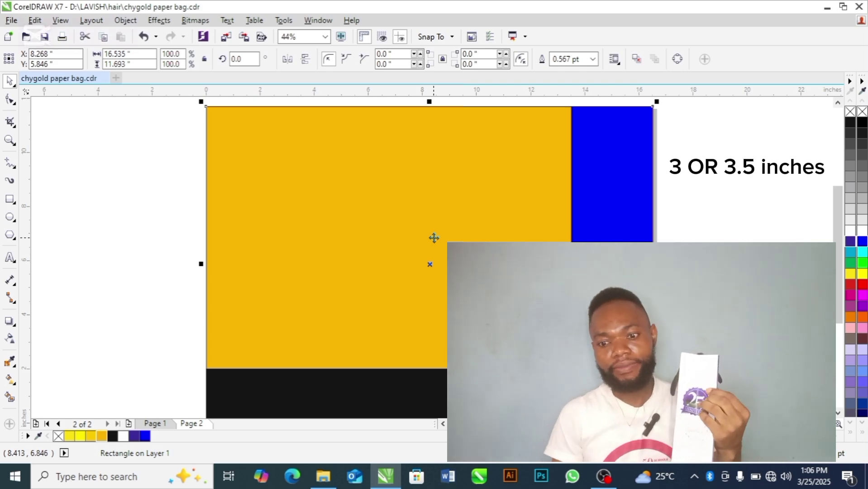
pyautogui.click(612, 295)
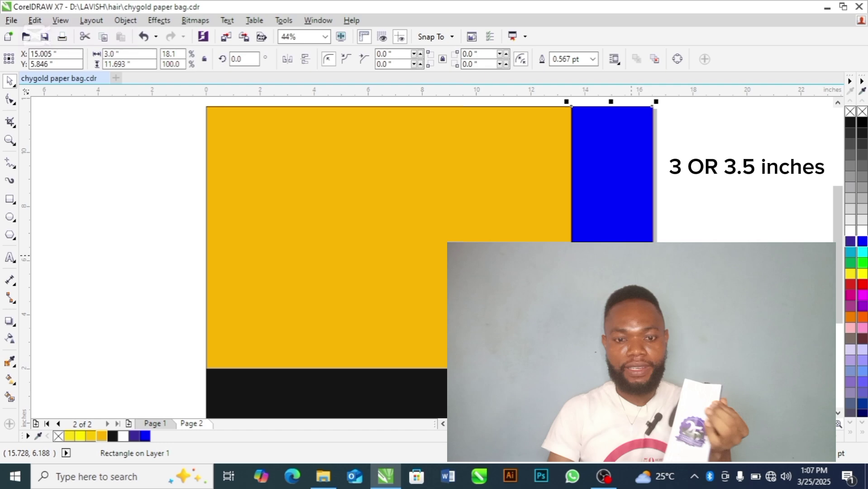
pyautogui.click(631, 254)
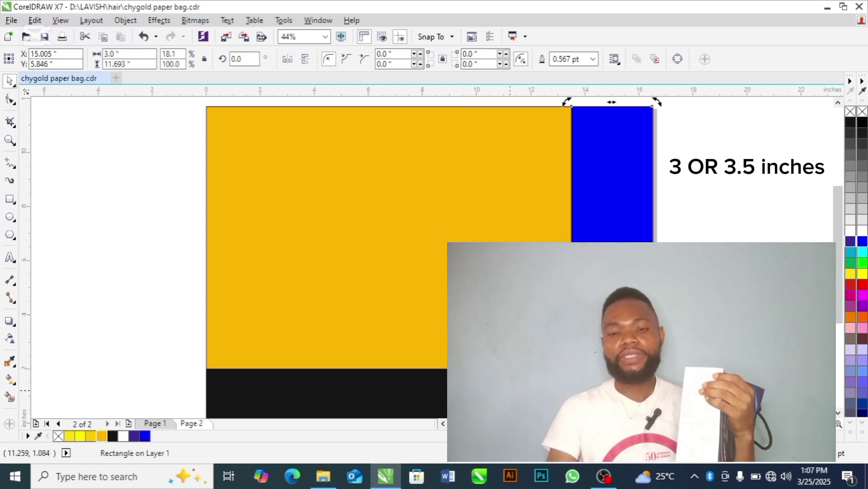
pyautogui.click(510, 389)
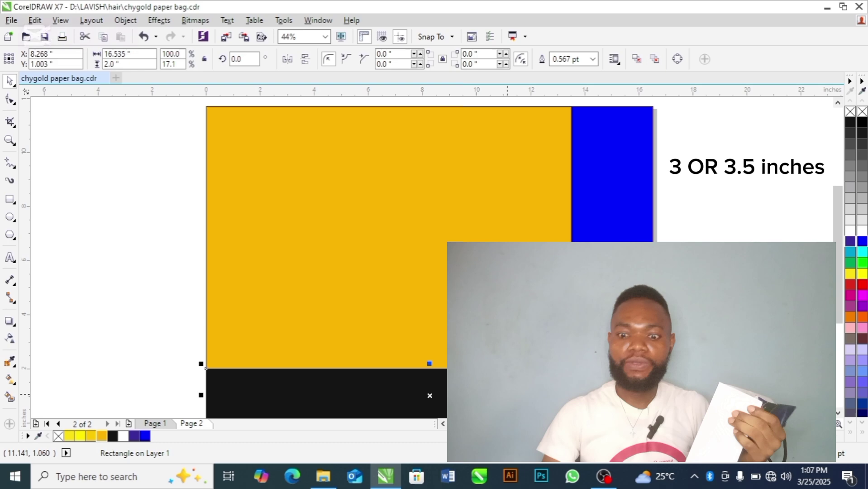
pyautogui.click(606, 302)
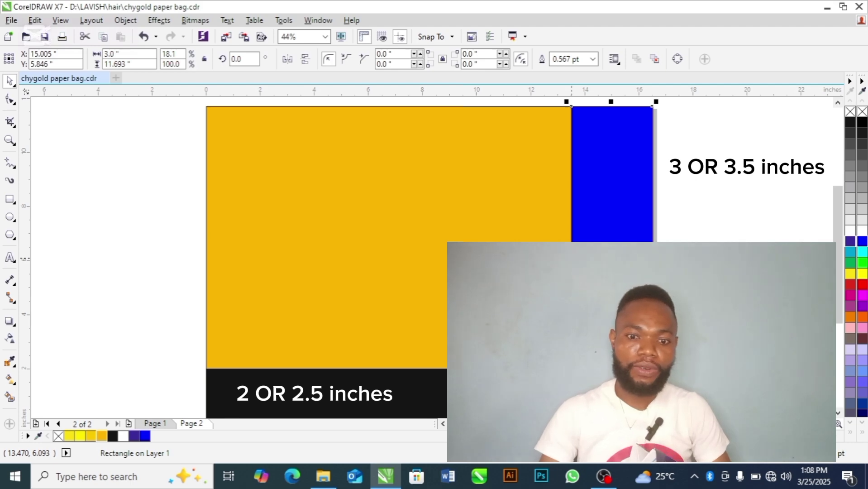
pyautogui.click(84, 252)
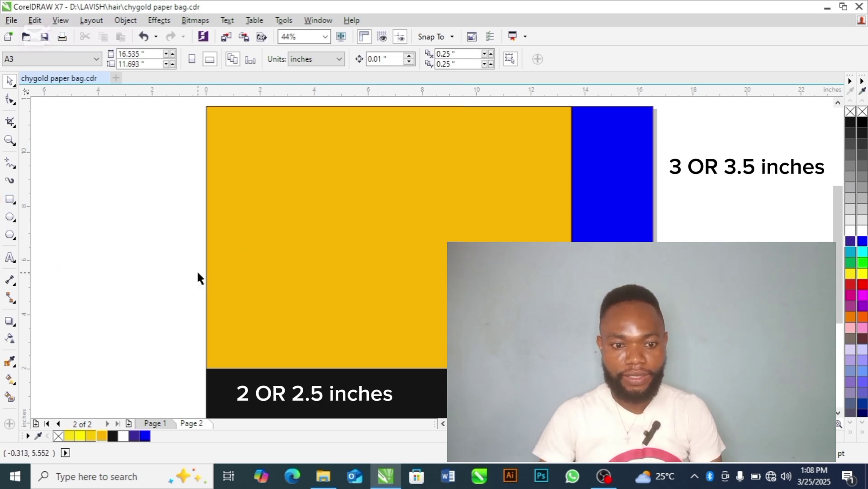
# Copy the black strip to the page top, fill it red, and set its height to 1 inch.
pyautogui.moveTo(258, 380); pyautogui.dragTo(280, 117)
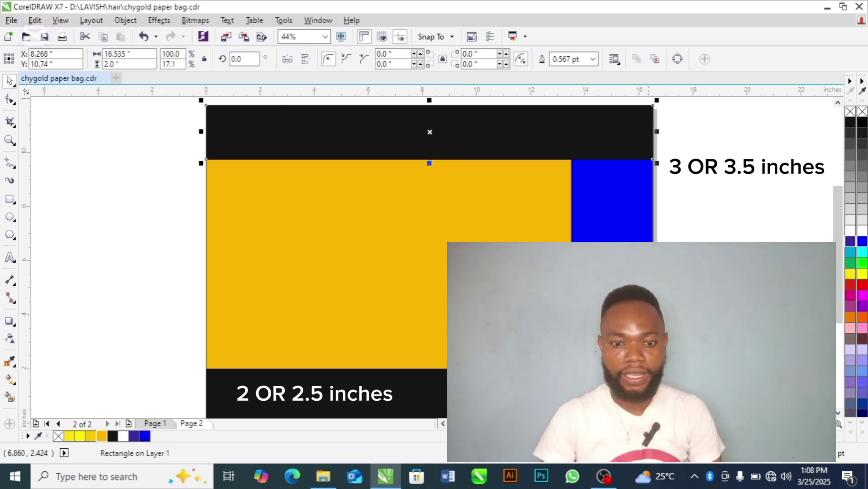
pyautogui.click(861, 286)
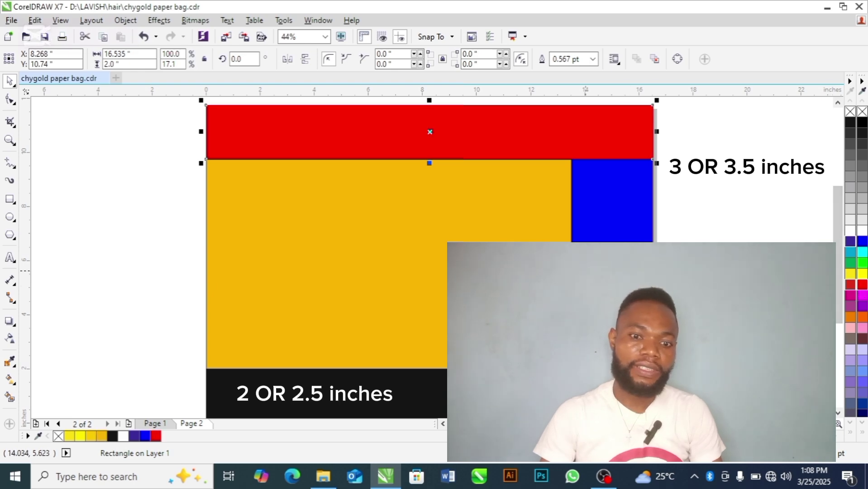
pyautogui.moveTo(430, 163); pyautogui.dragTo(430, 131)
pyautogui.doubleClick(124, 63)
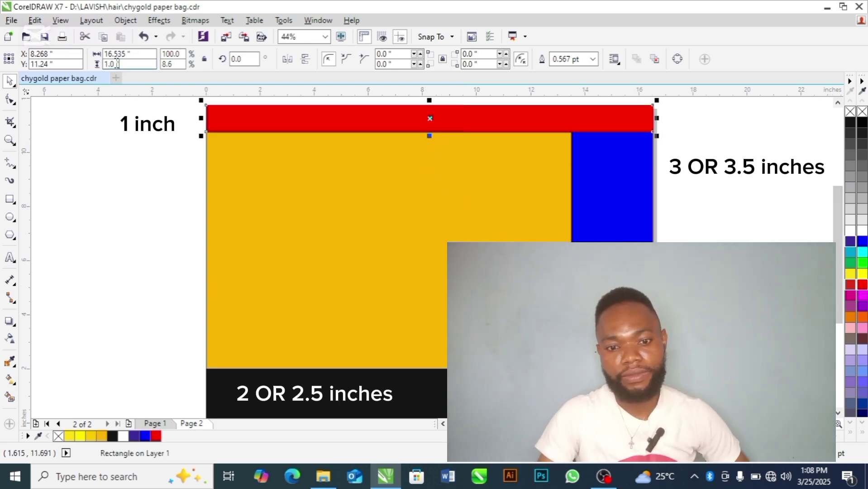
pyautogui.write('1')
pyautogui.press('Return')
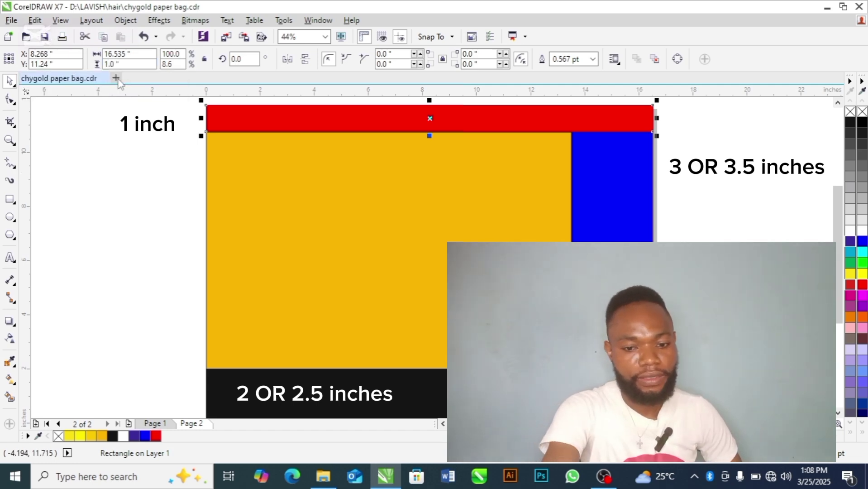
pyautogui.doubleClick(126, 64)
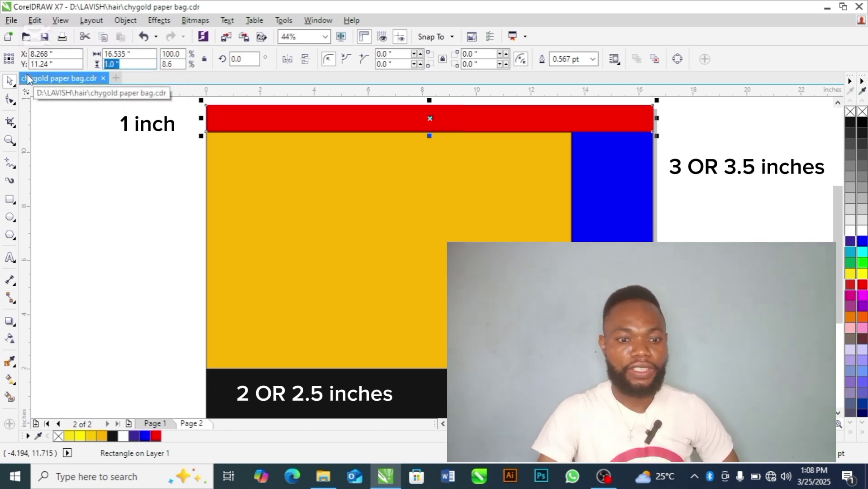
pyautogui.write('1')
pyautogui.press('Return')
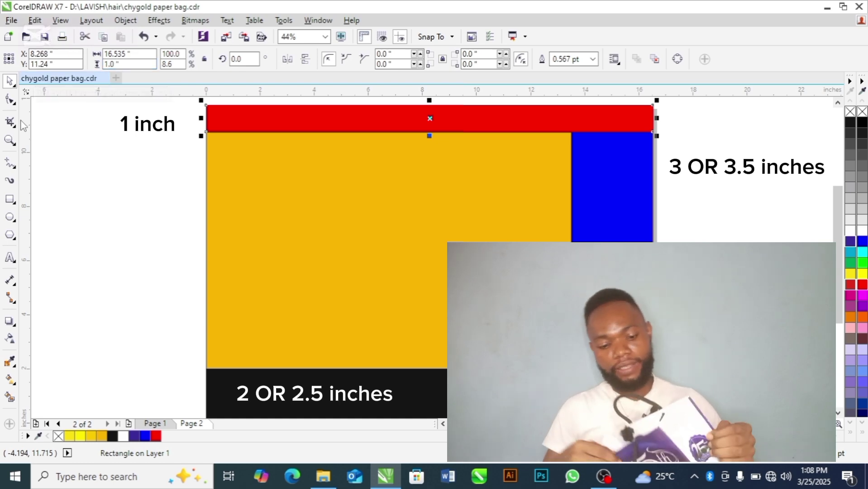
pyautogui.click(105, 234)
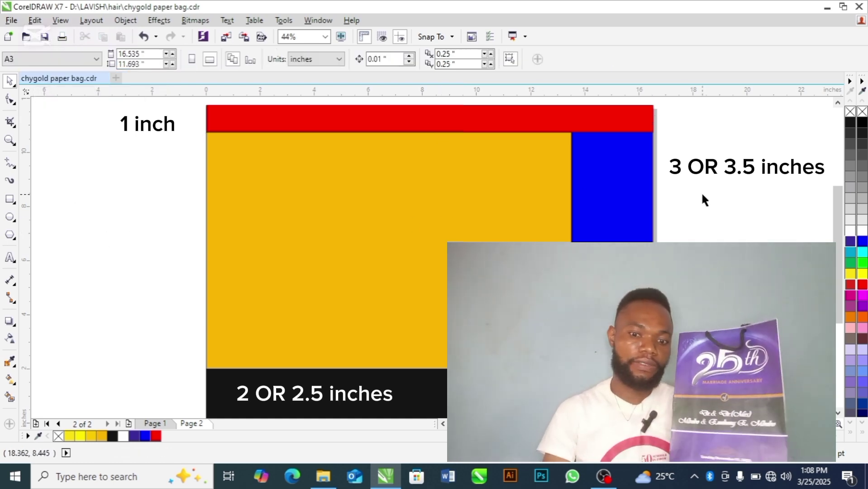
pyautogui.click(486, 268)
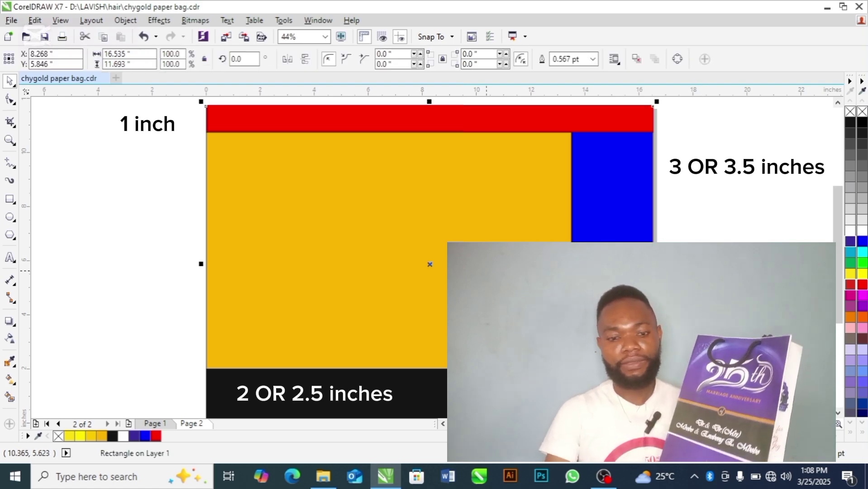
pyautogui.write('3')
pyautogui.press('Return')
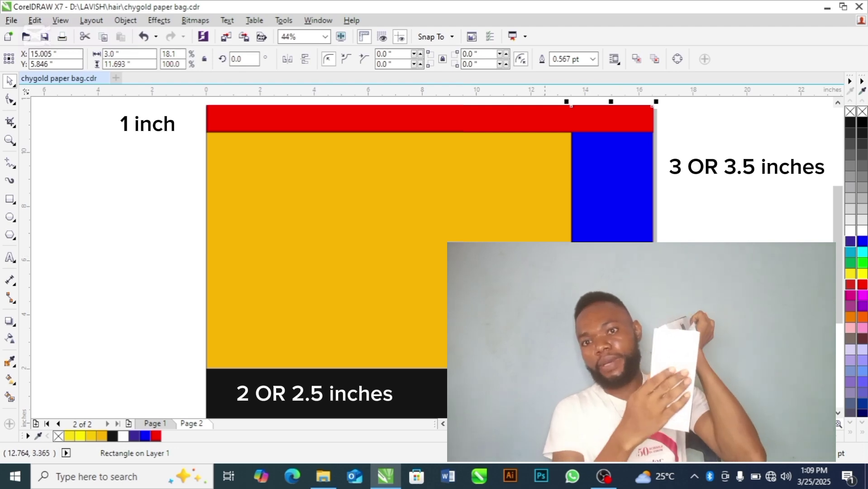
pyautogui.click(537, 386)
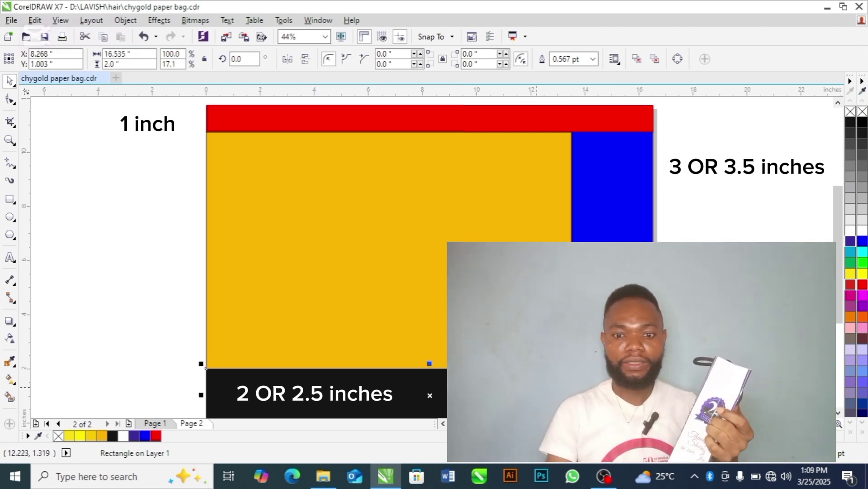
pyautogui.click(454, 117)
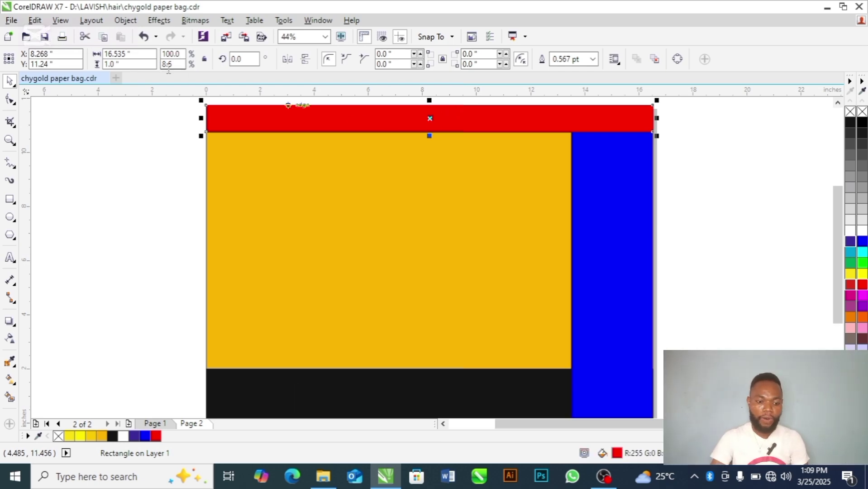
# Return to Page 1 and select the side gusset, bottom strip and hexagon photo.
pyautogui.click(155, 423)
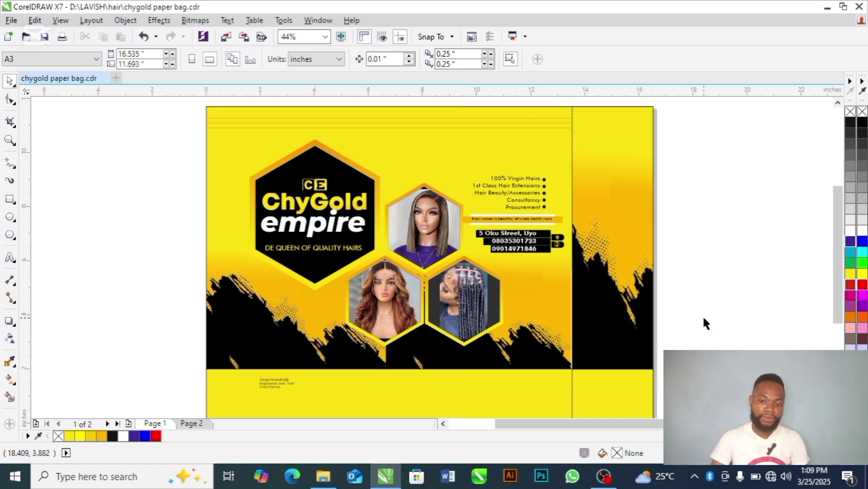
pyautogui.click(619, 304)
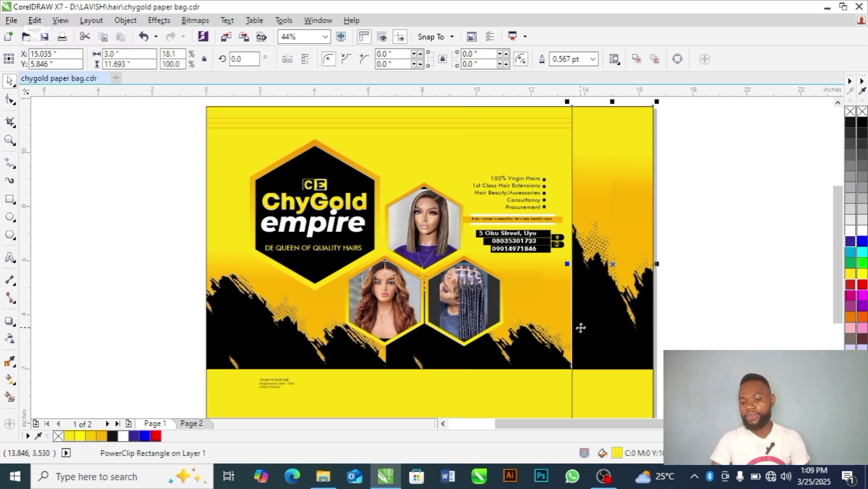
pyautogui.click(469, 406)
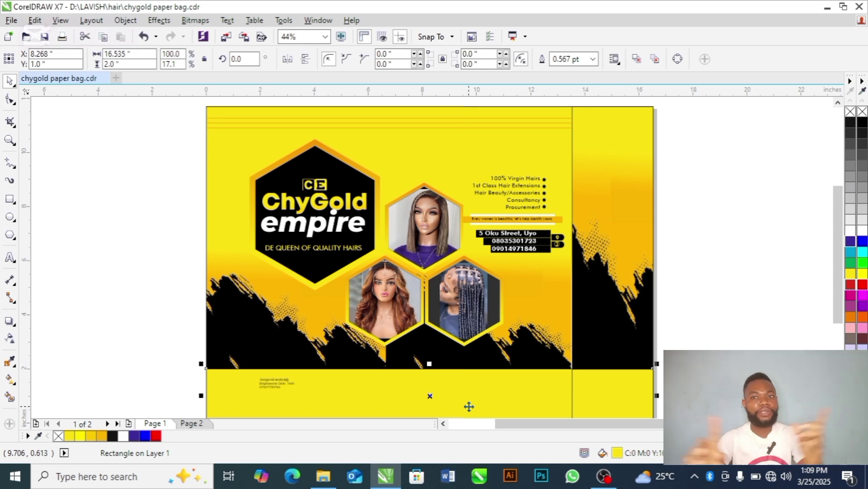
pyautogui.click(400, 324)
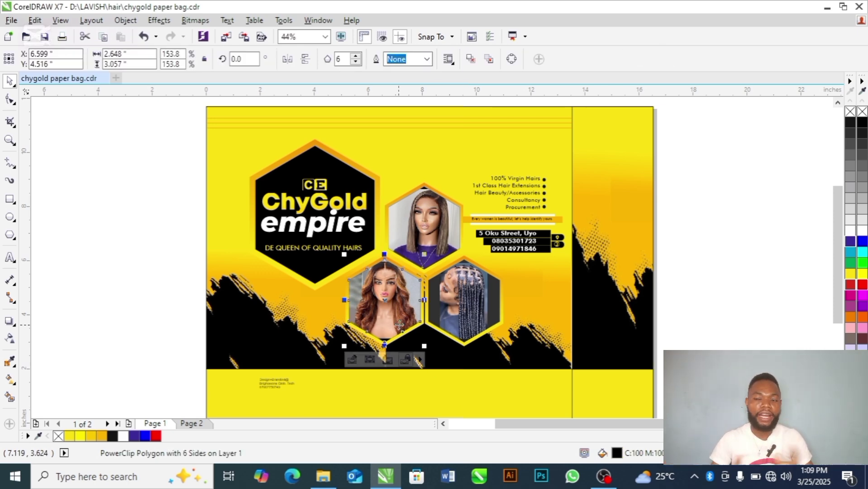